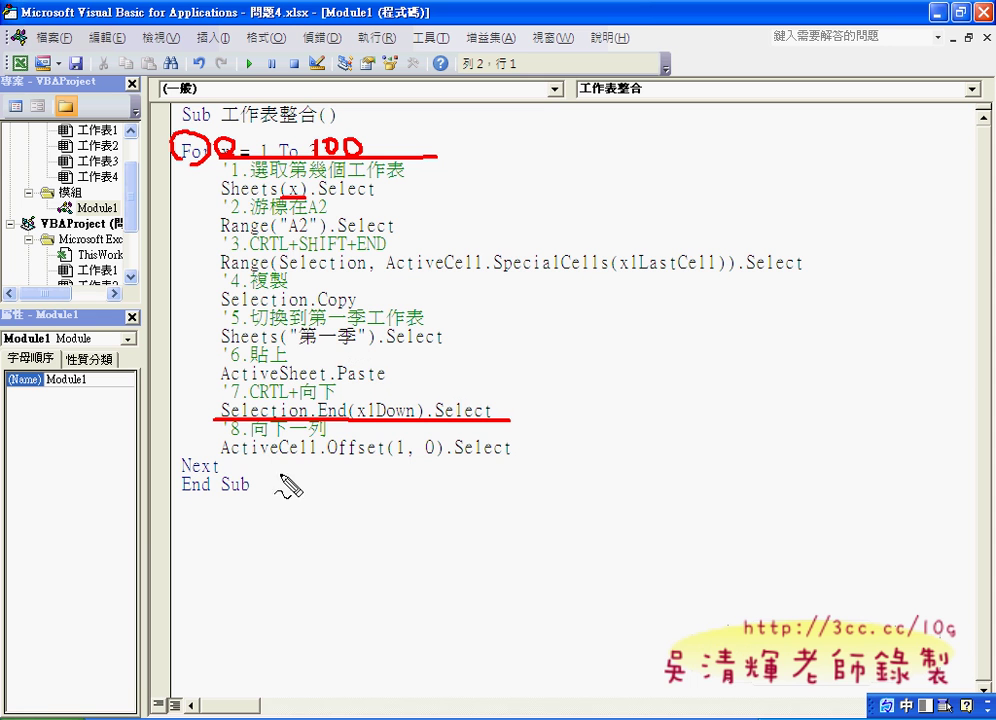
- Resize and reposition the VBA editor window so the worksheet shows behind it
left_click_drag(227, 456, 431, 456)
left_click_drag(453, 456, 508, 456)
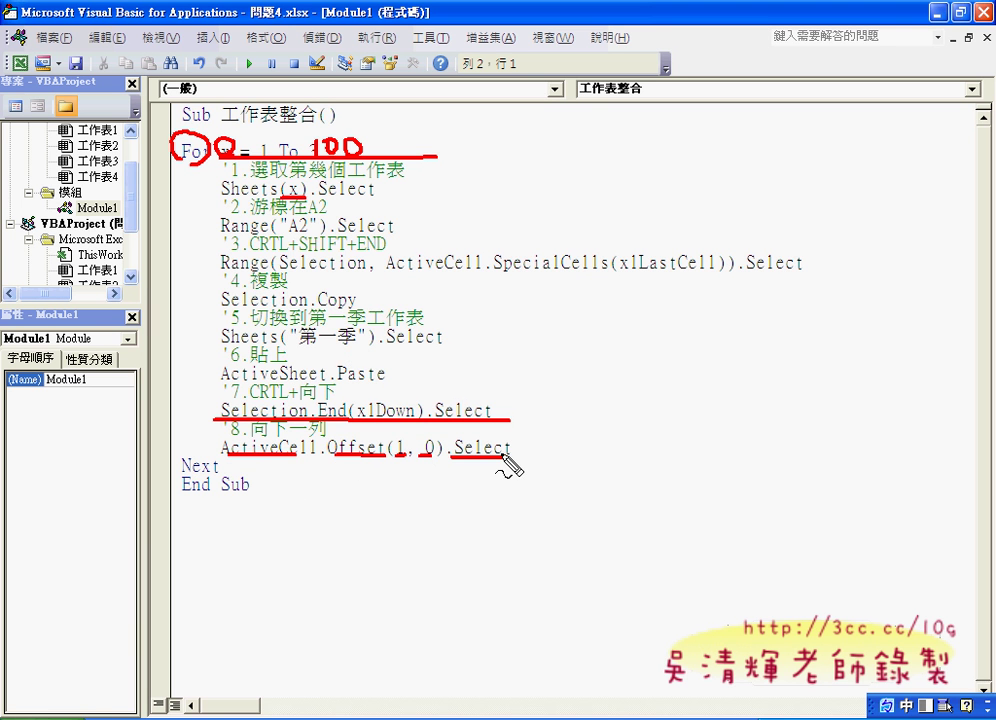
key("Escape")
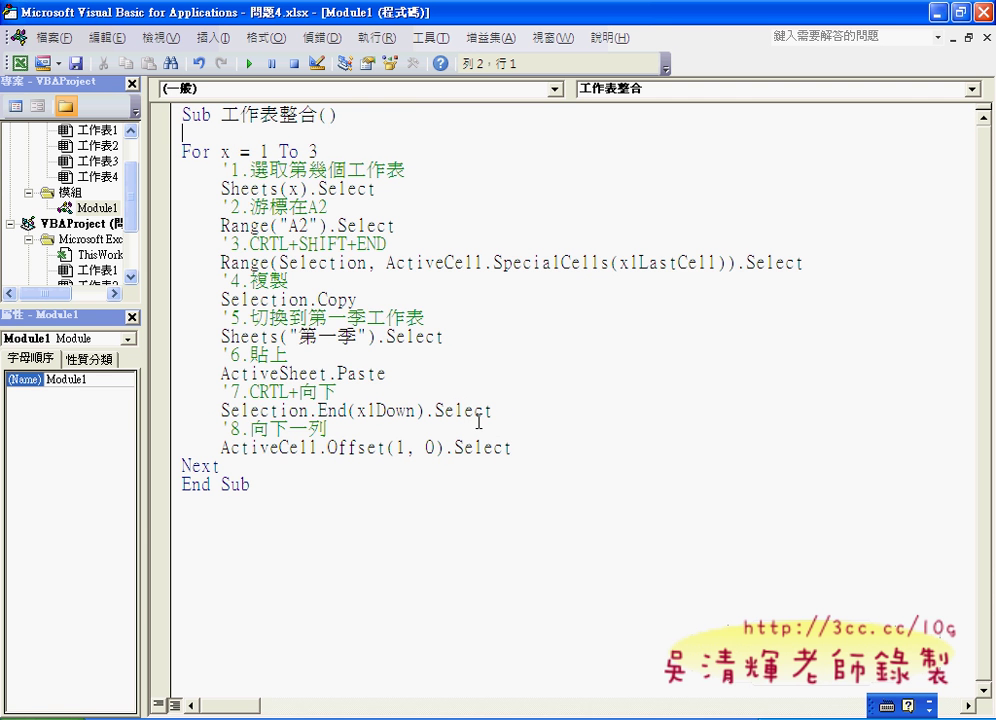
left_click(959, 12)
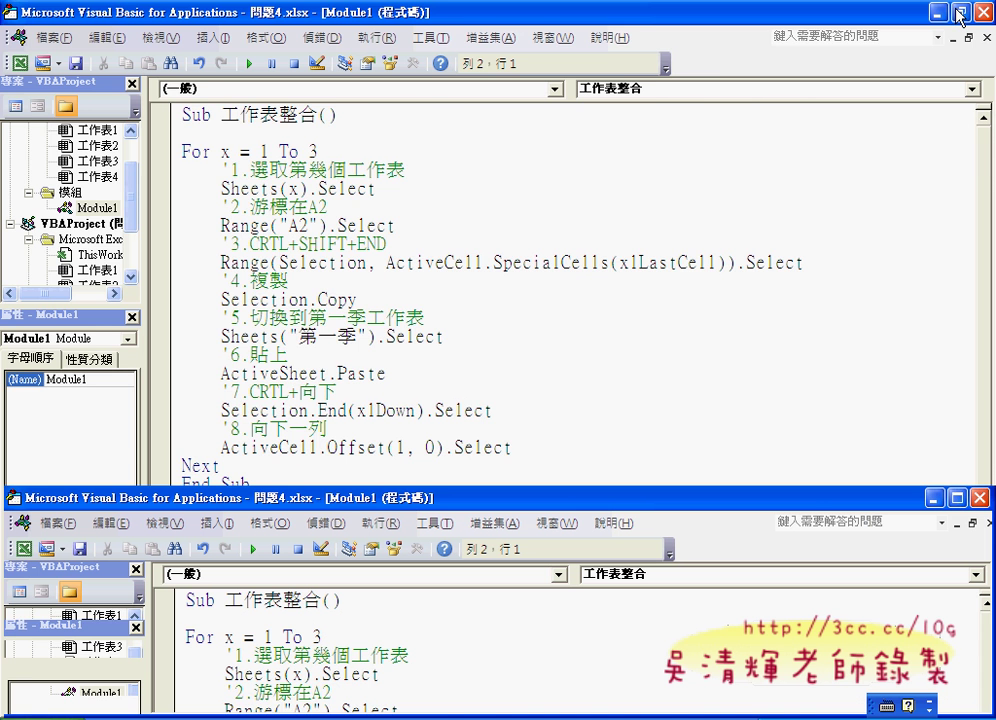
left_click(957, 497)
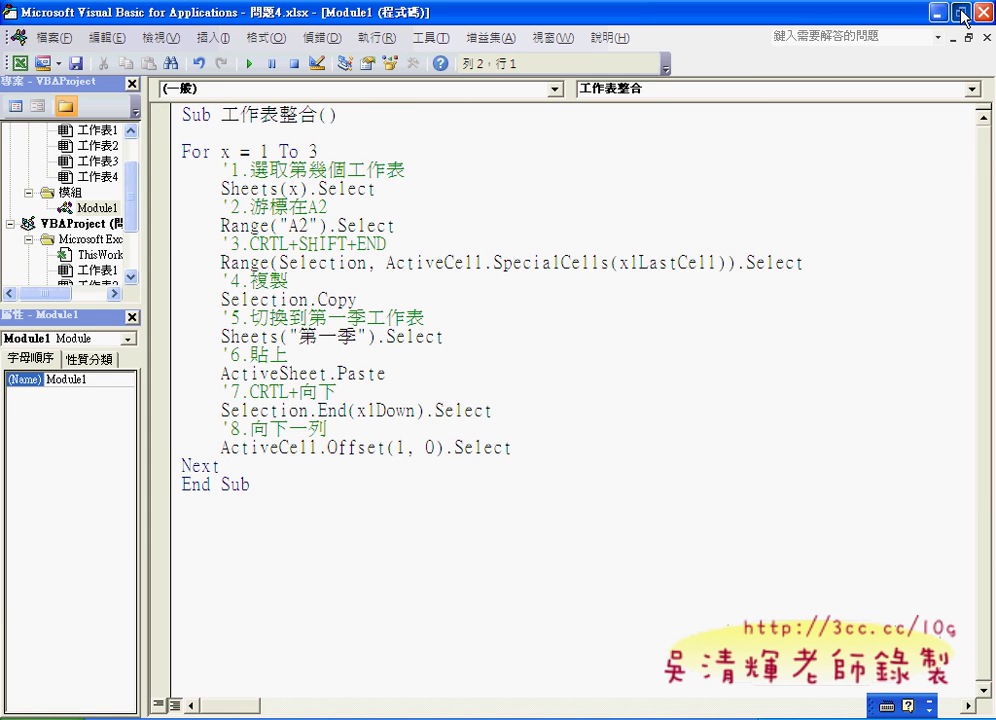
left_click(960, 12)
mouse_move(609, 487)
left_mouse_down()
mouse_move(605, 457)
mouse_move(596, 473)
left_mouse_up()
- Clear all of 第一季's old data from A2 to the last used cell, keeping the headers
left_click(166, 294)
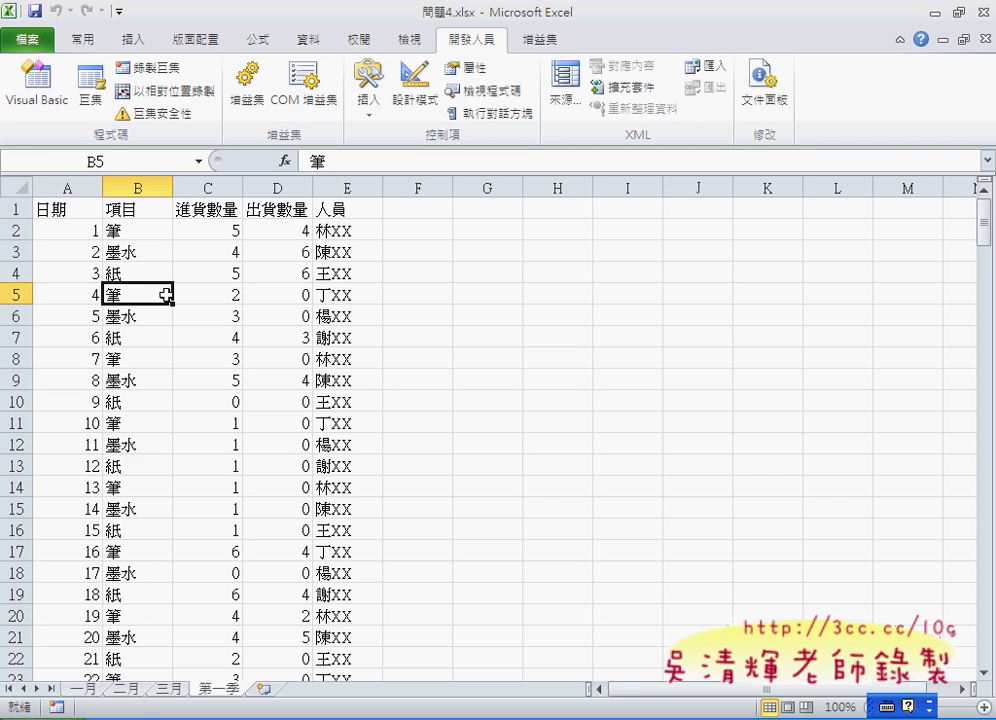
left_click(74, 229)
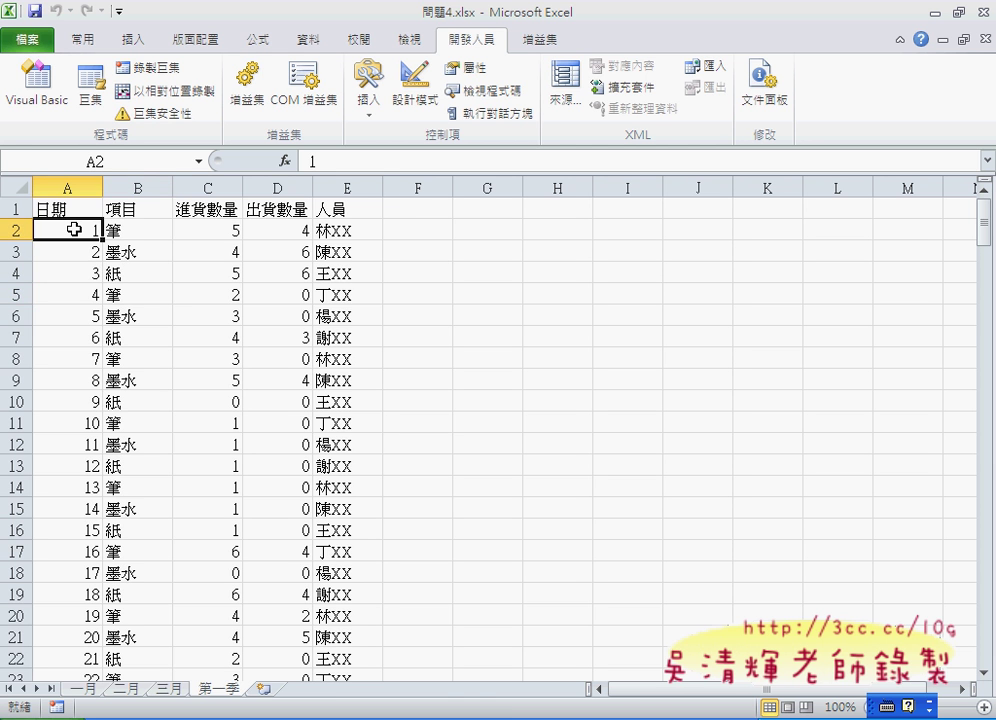
key("ctrl+shift+End")
key("Delete")
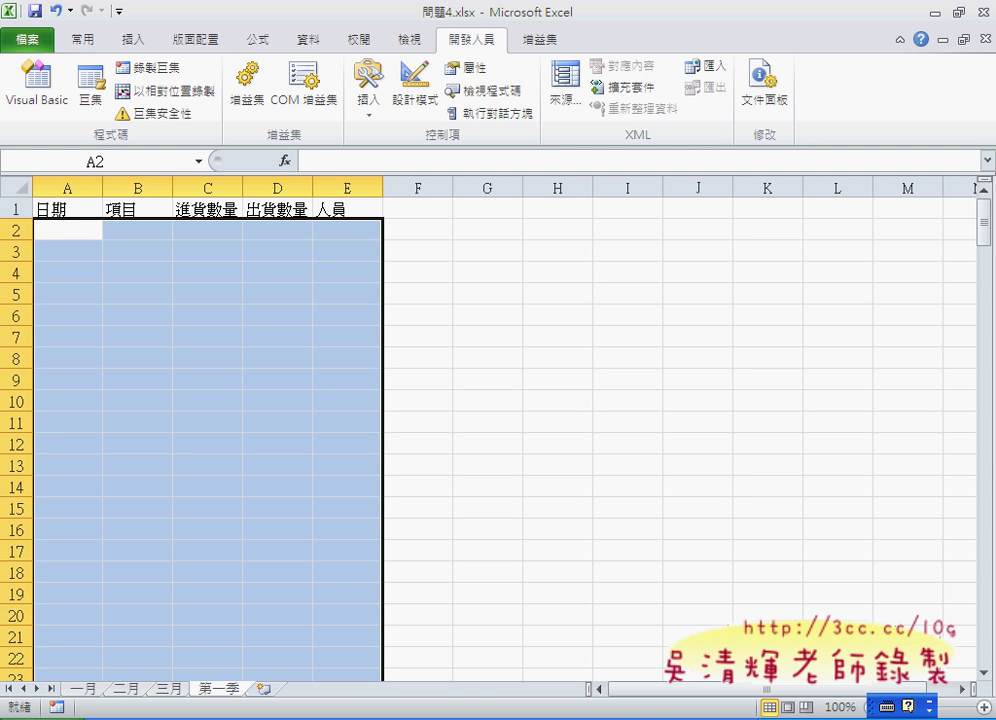
- Switch to the 一月 sheet and bring up the VBA editor with Alt+F11
left_click(80, 689)
left_click(199, 492)
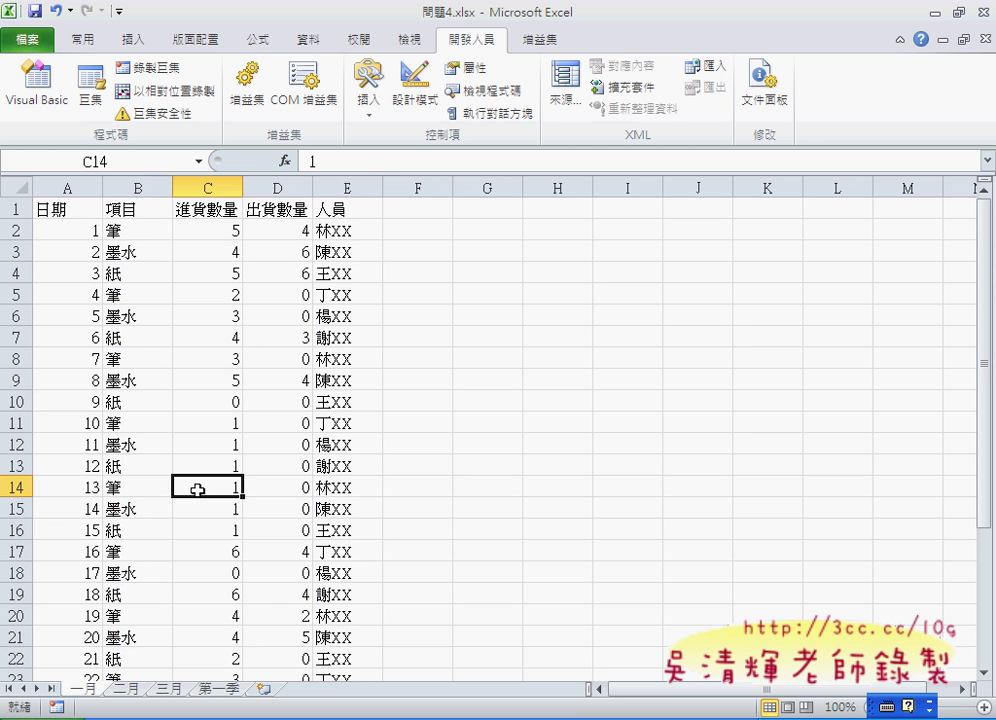
key("alt+F11")
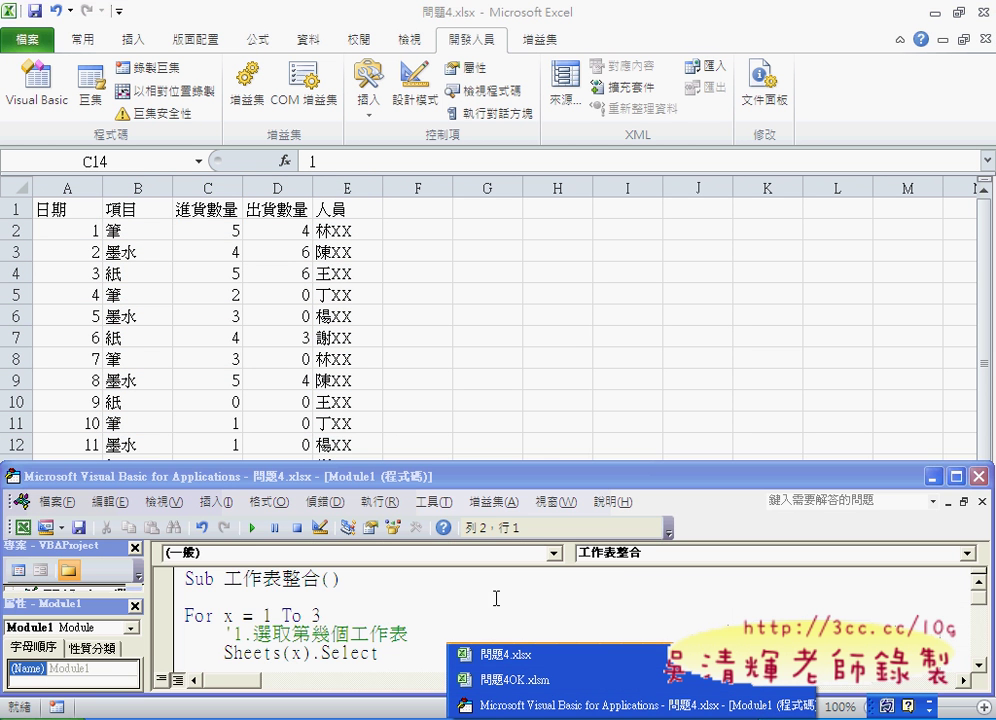
- Step the macro into its first loop pass, selecting and copying the 一月 data from A2
left_click_drag(414, 473, 414, 449)
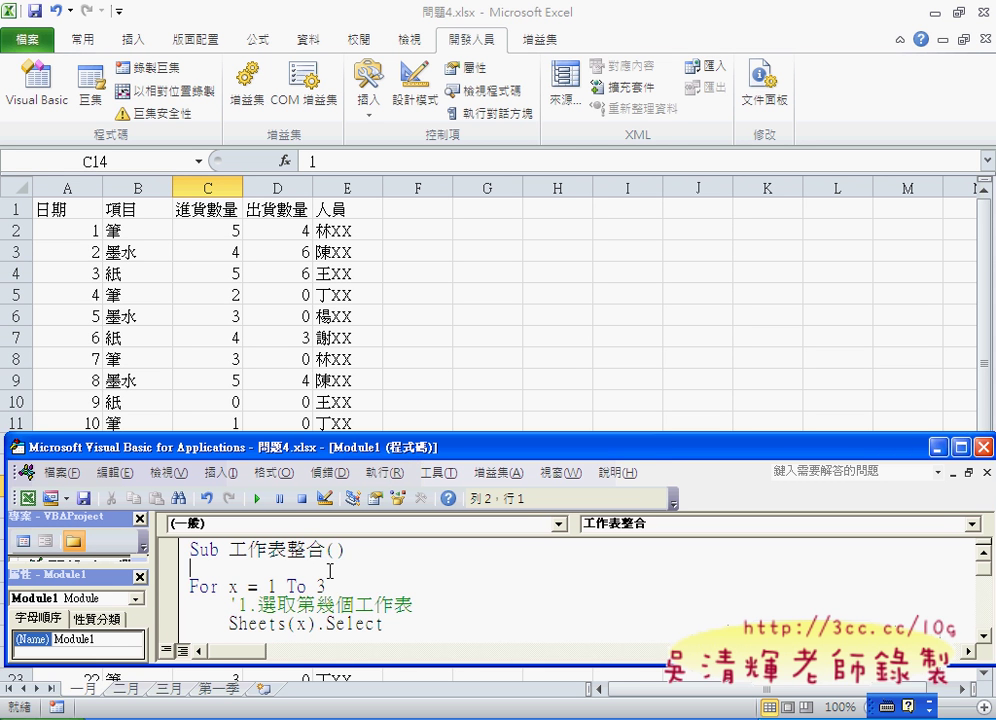
key("F8")
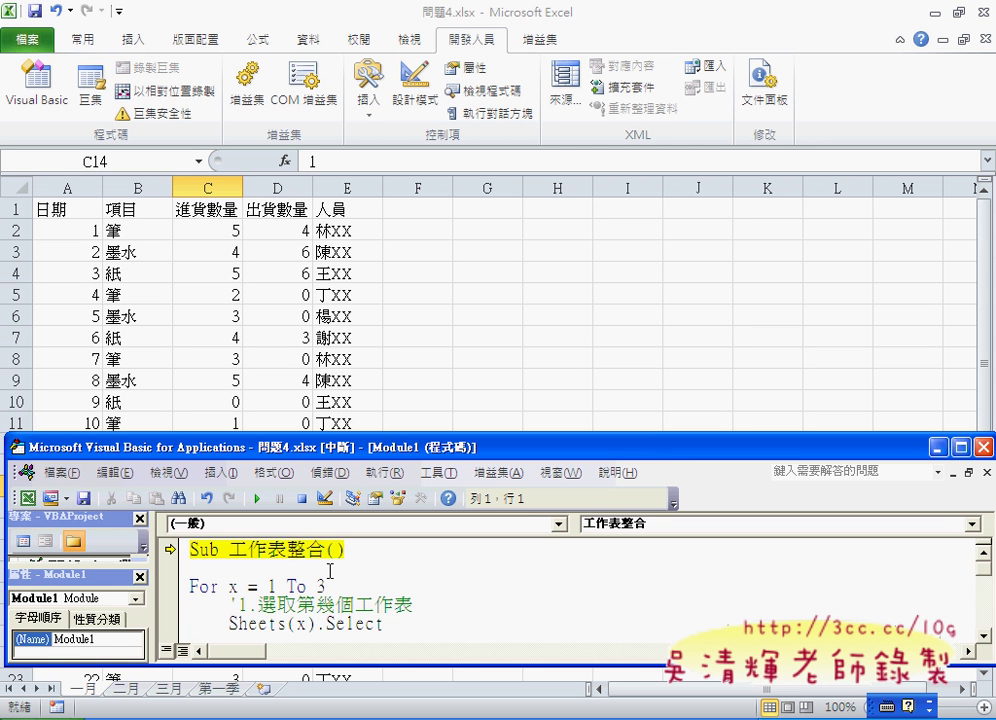
key("F8")
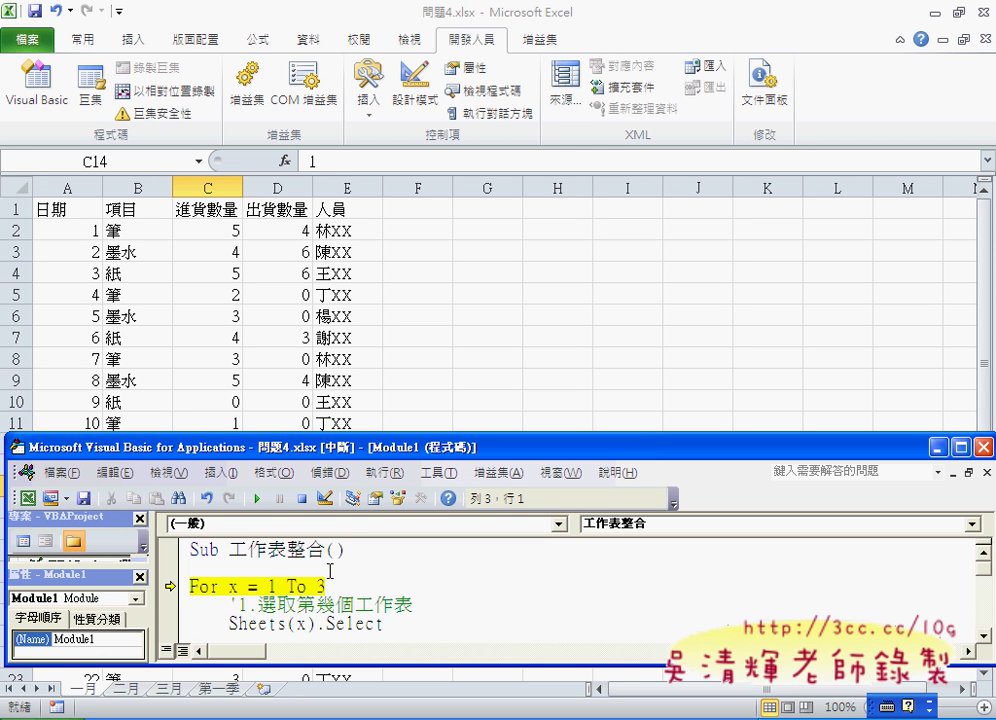
key("F8")
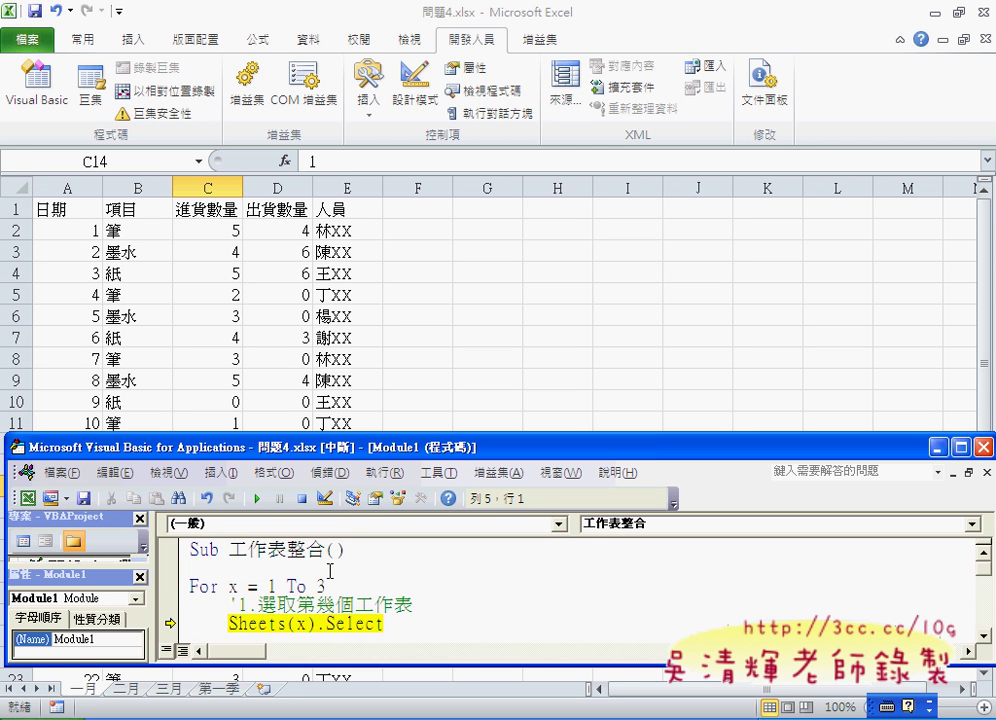
key("F8")
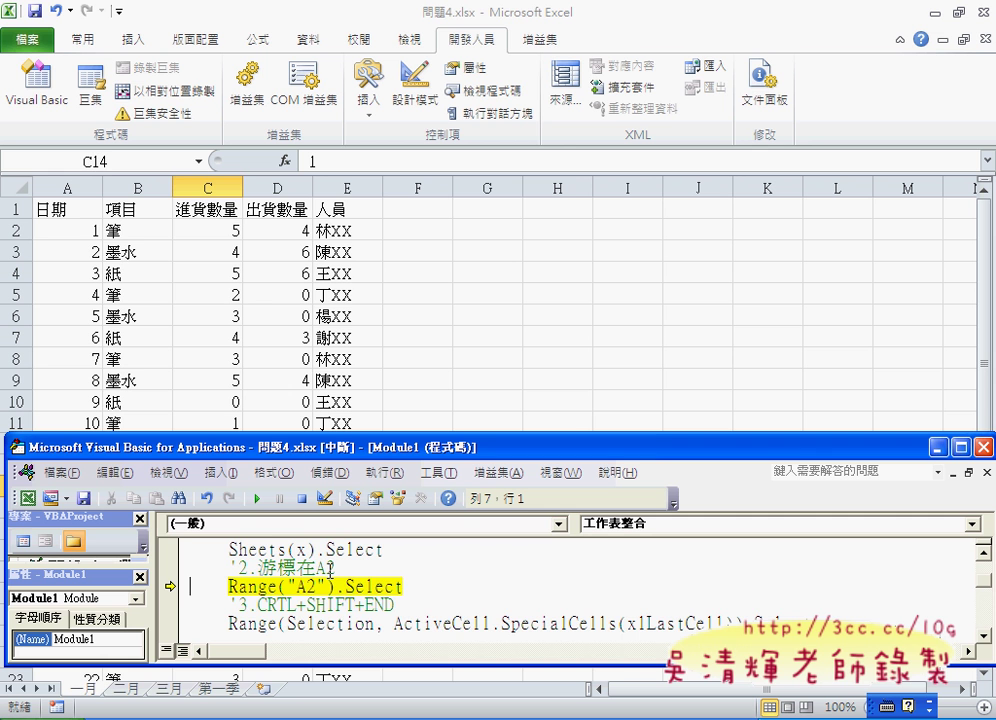
key("F8")
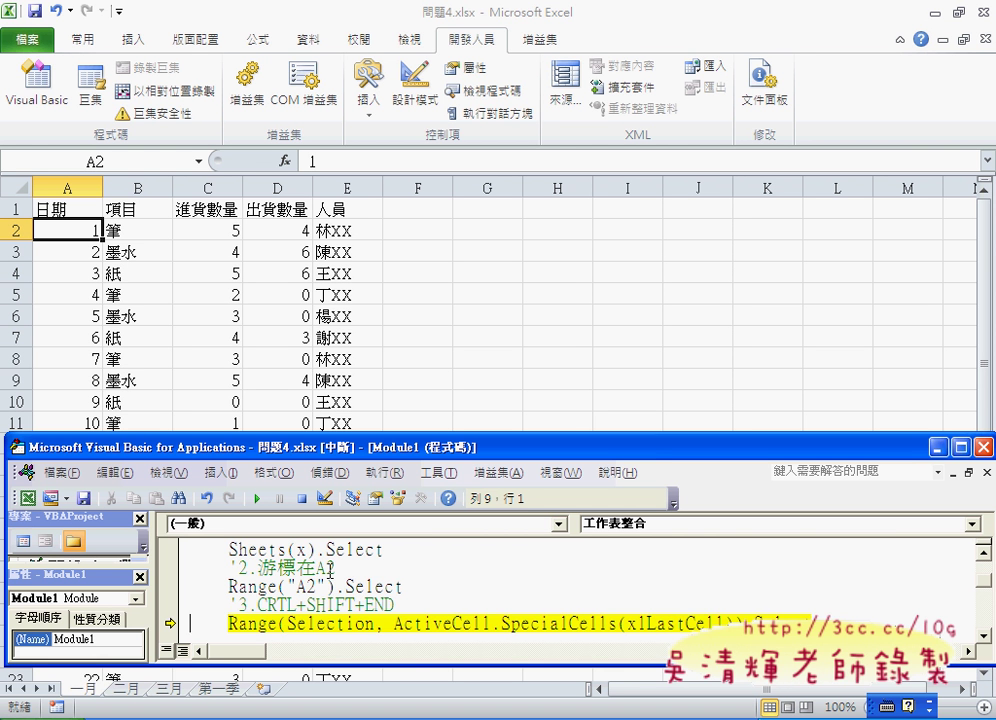
key("F8")
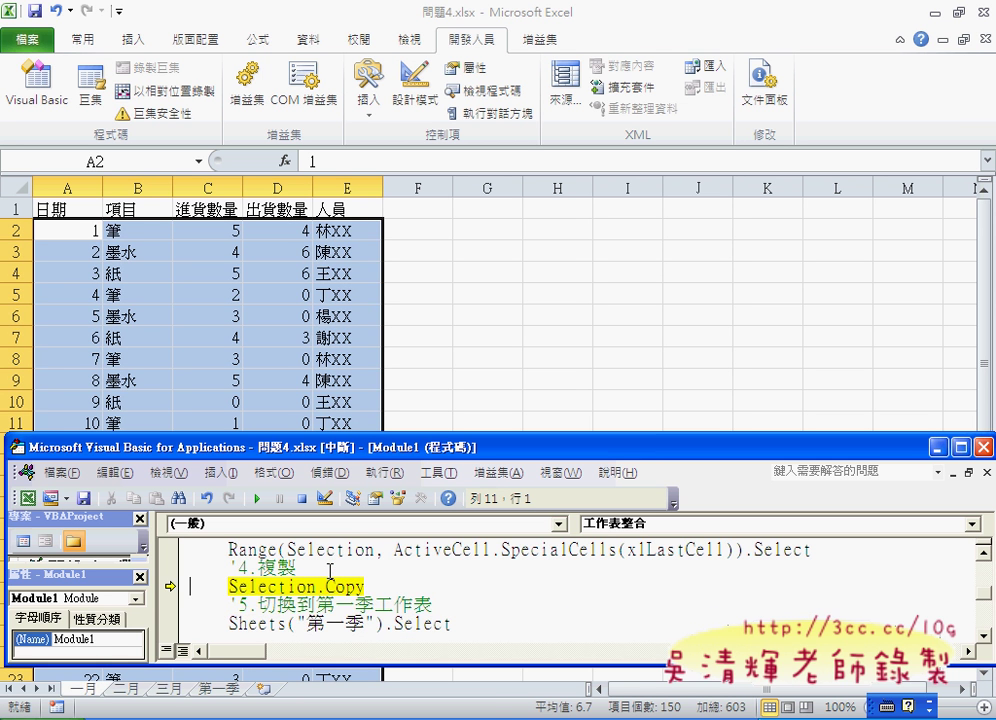
key("F8")
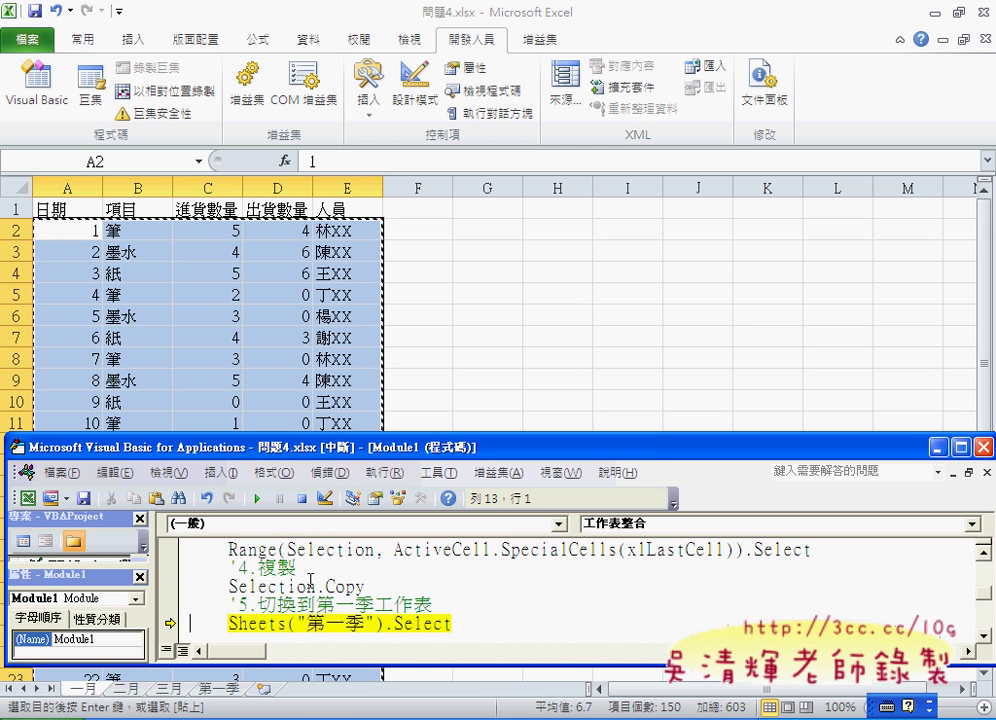
- Step through pasting the 一月 data into 第一季 and moving below its last row
key("F8")
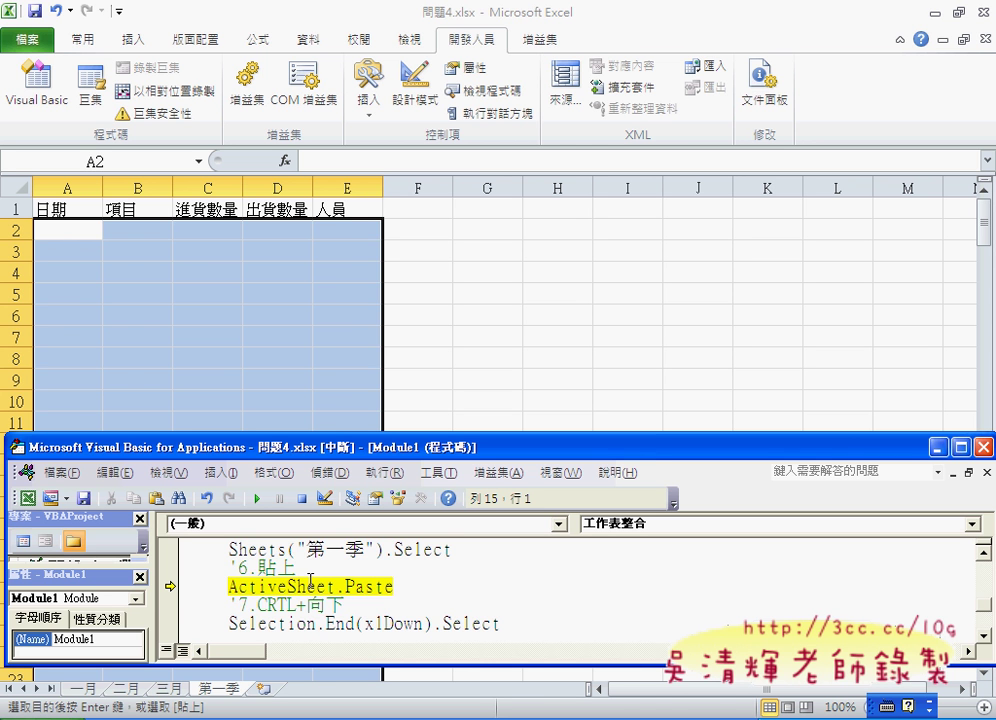
key("F8")
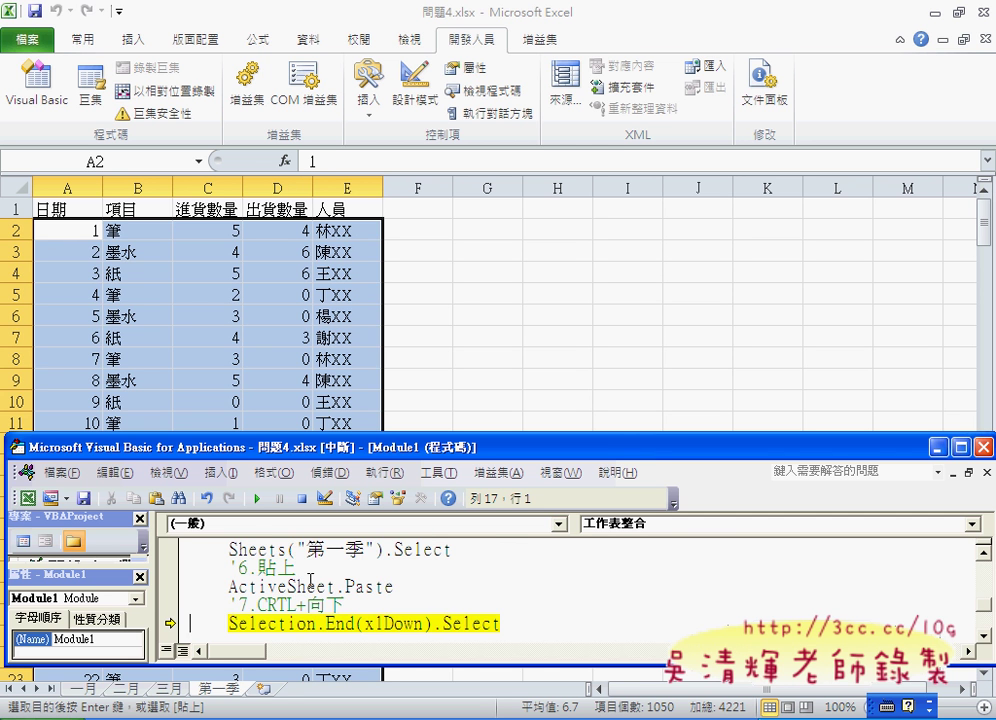
key("F8")
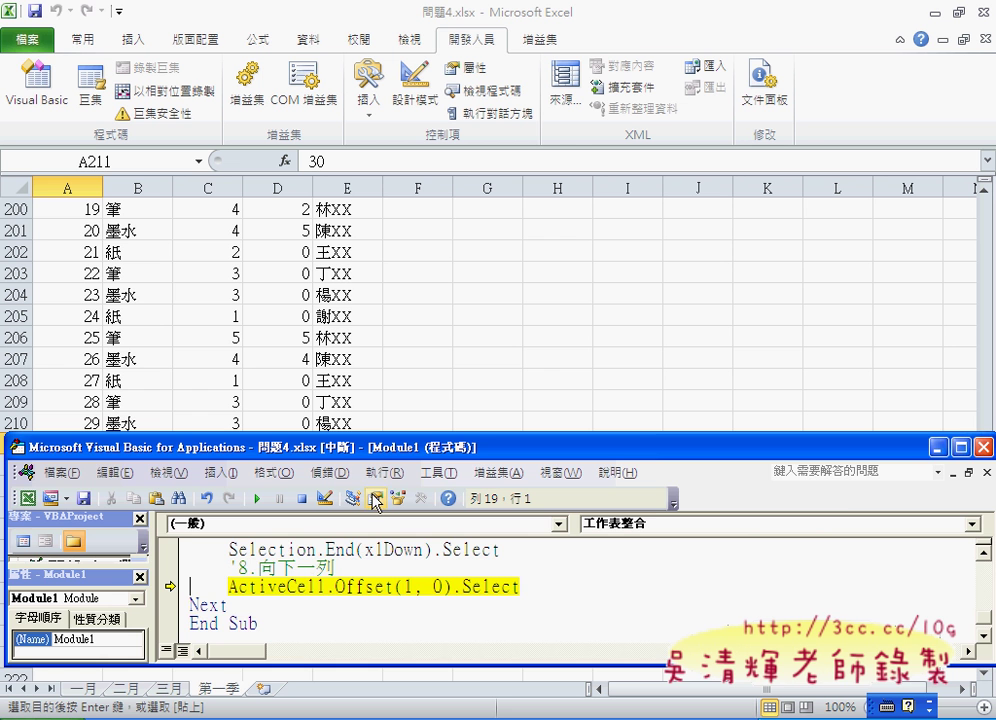
left_click_drag(368, 451, 528, 451)
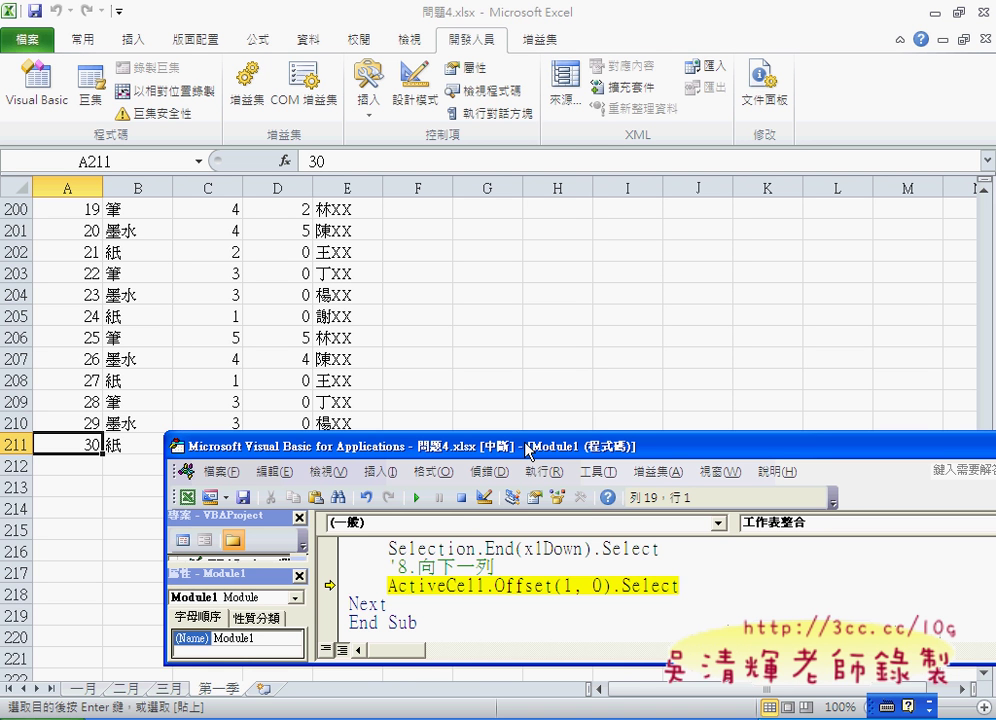
key("F8")
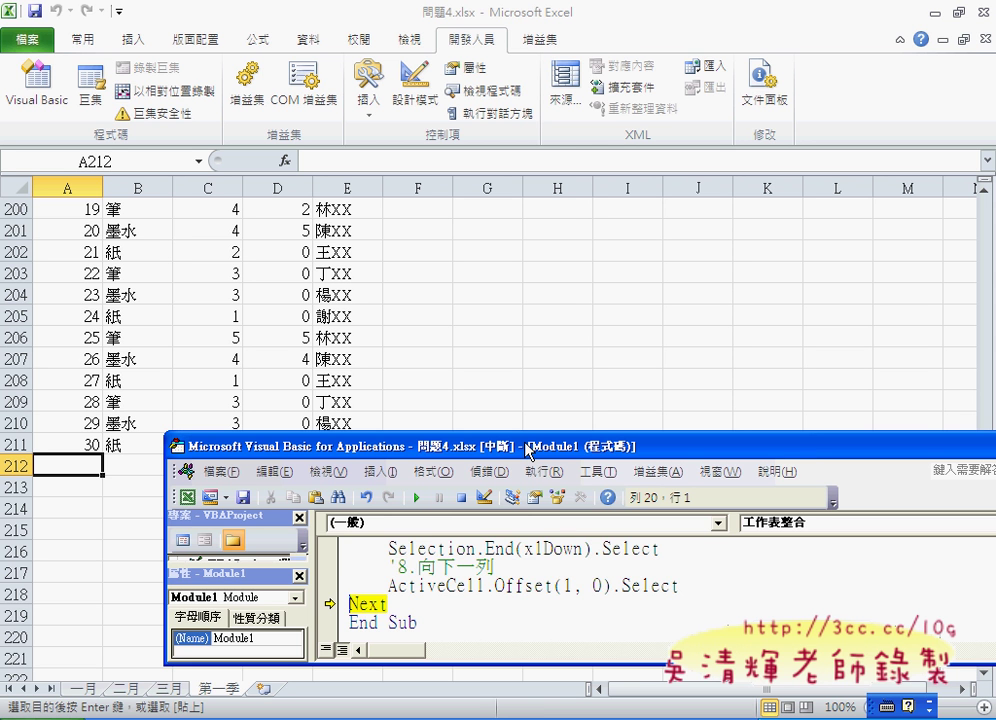
- Step through the second pass, copying 二月 data into 第一季 rows 212–241 with F8
key("F8")
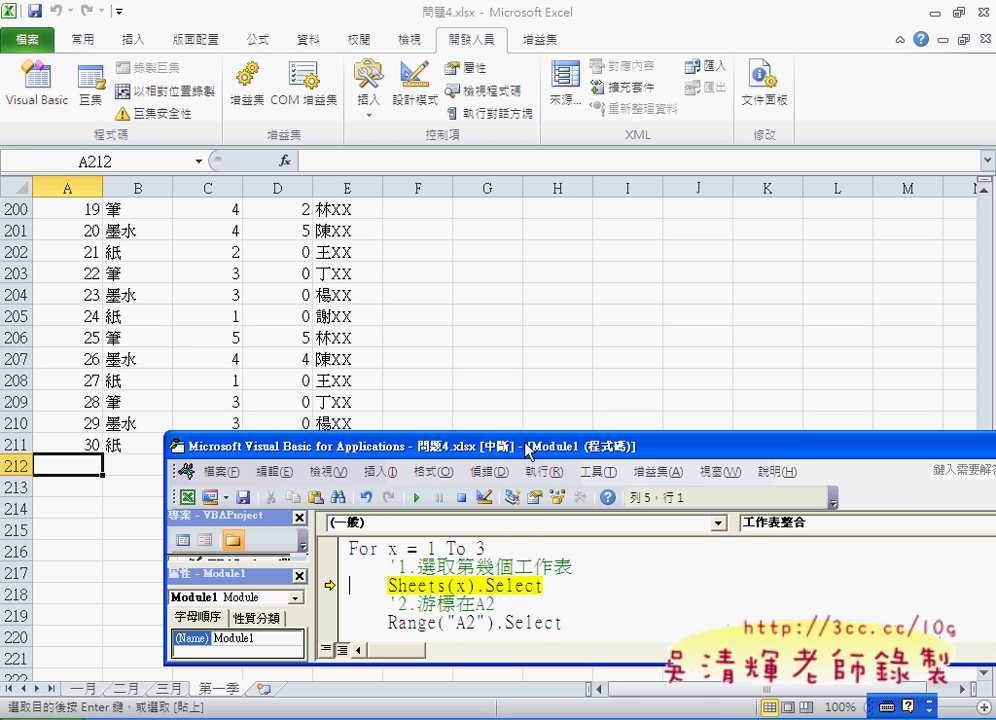
key("F8")
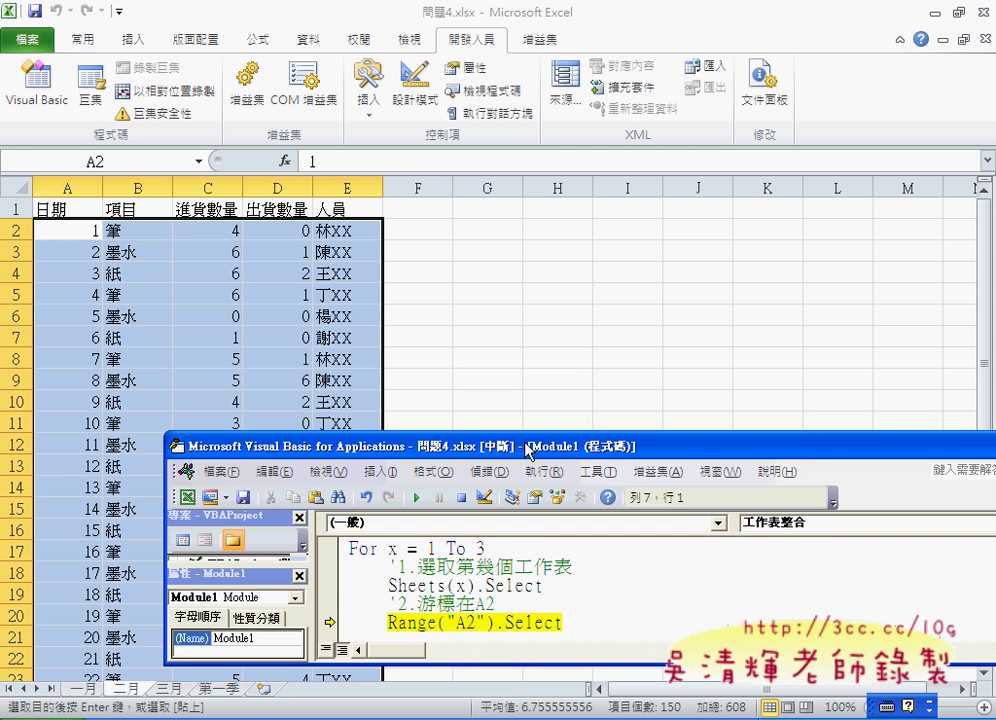
key("F8")
key("F8")
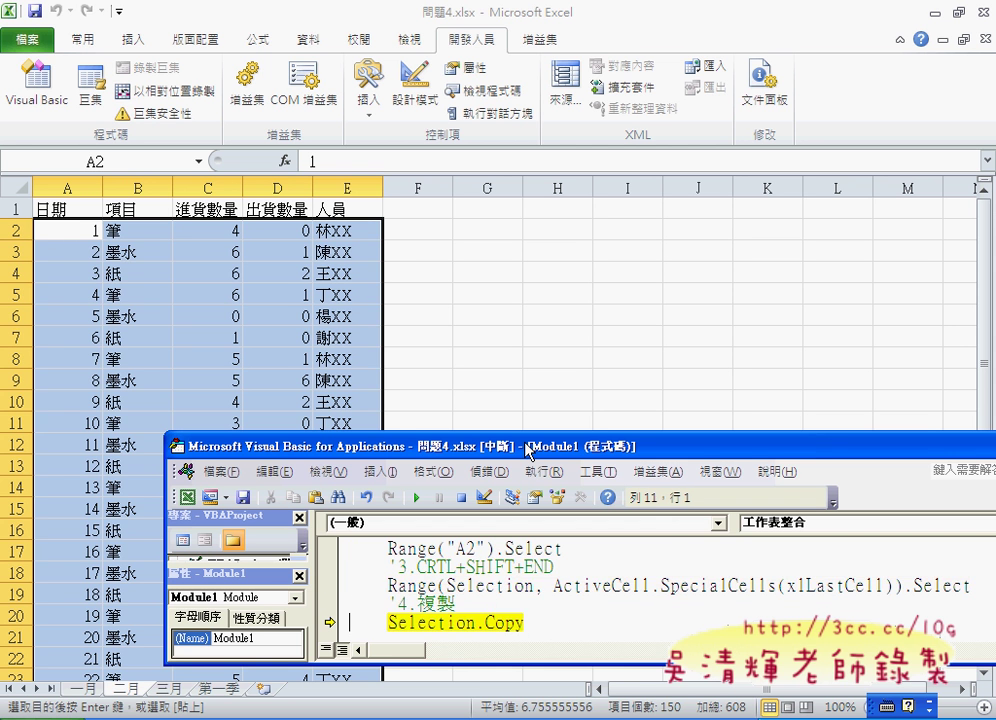
key("F8")
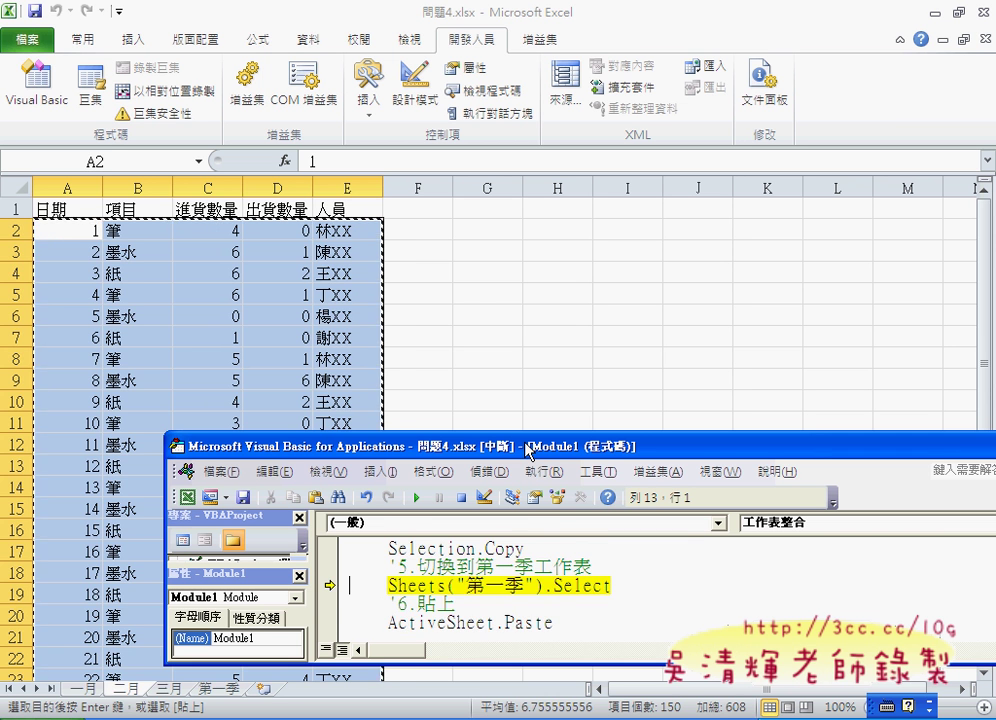
key("F8")
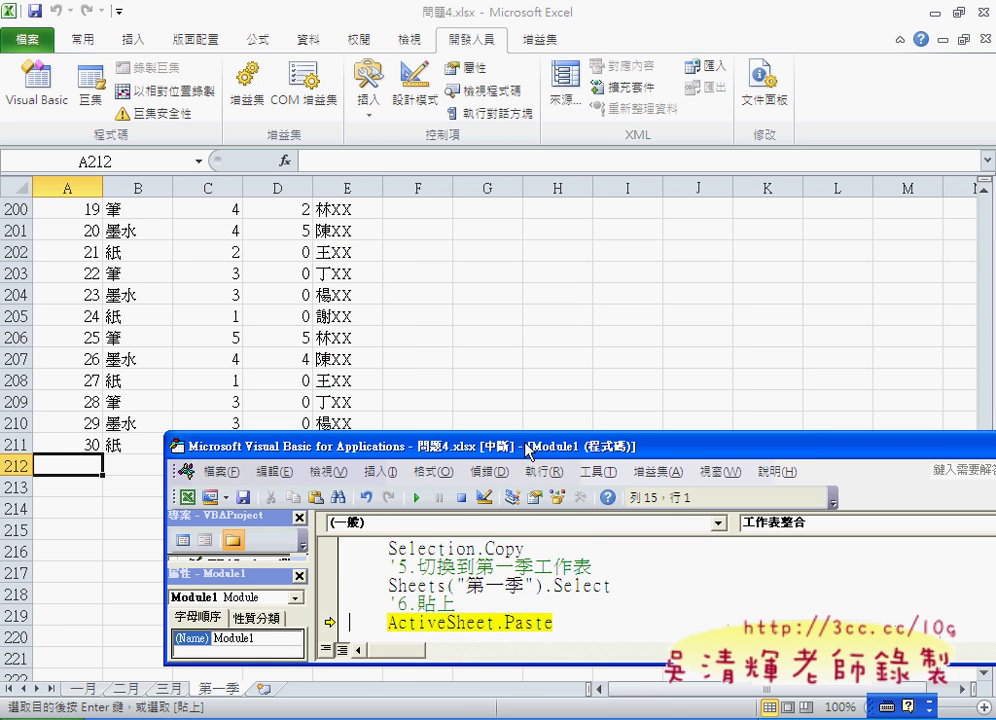
key("F8")
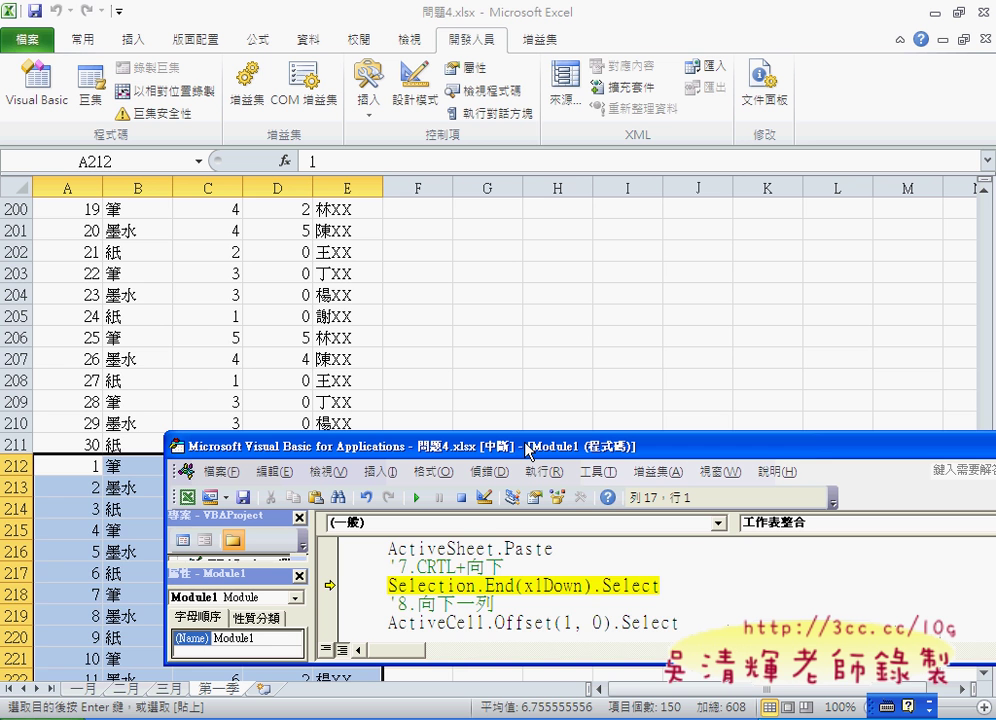
key("F8")
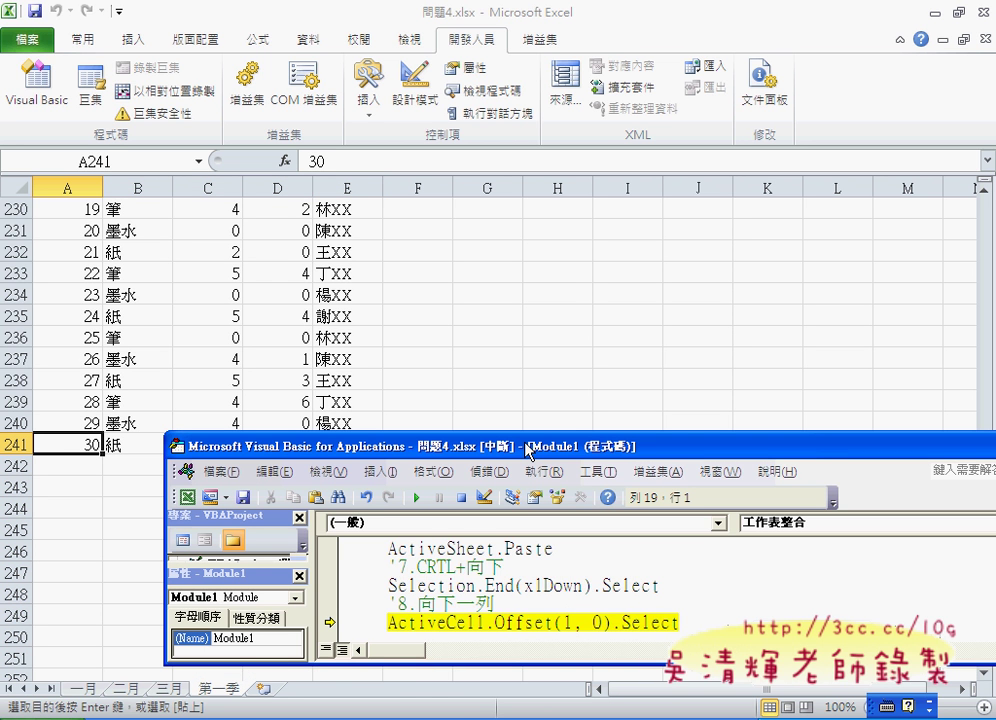
key("F8")
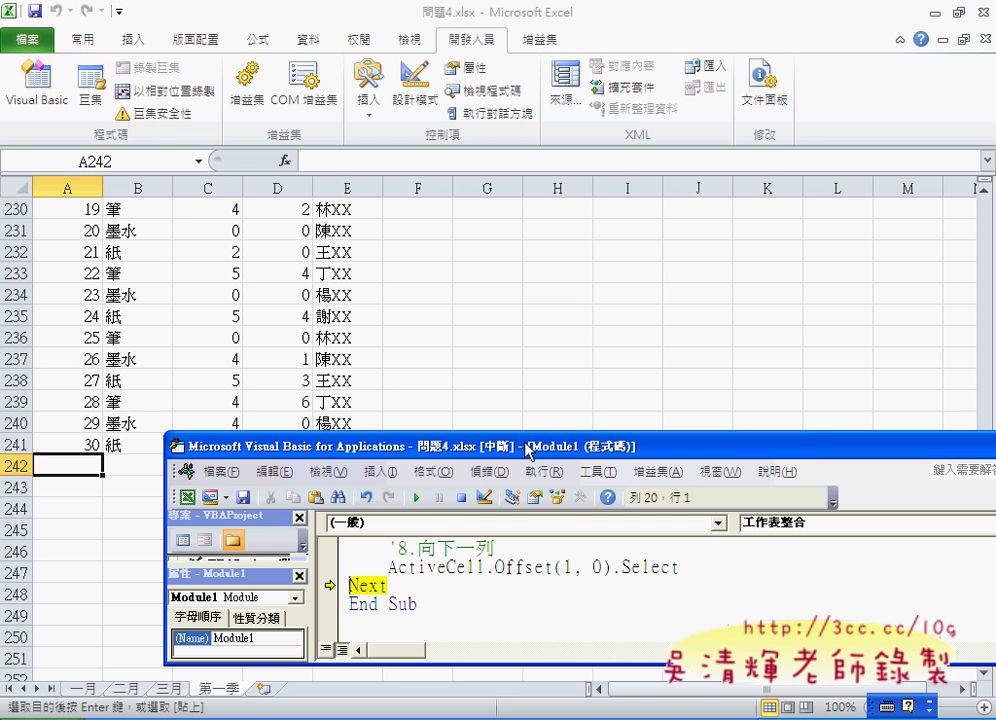
- Step through the third pass, copying 三月 data into 第一季 rows 242–271, ending at A272
key("F8")
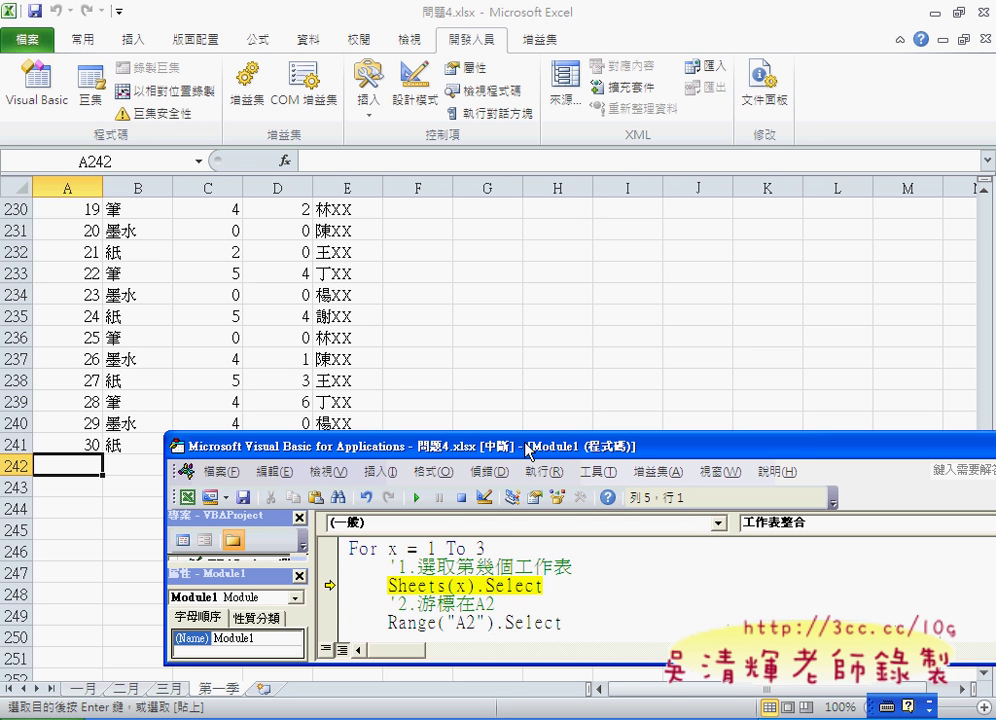
key("F8")
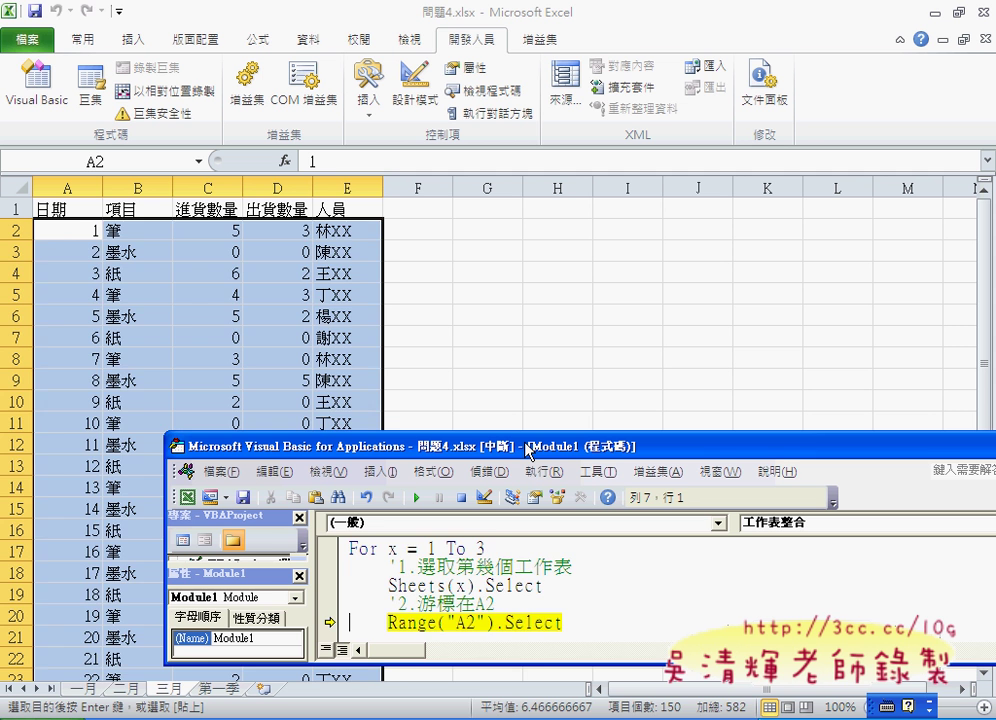
key("F8")
key("F8")
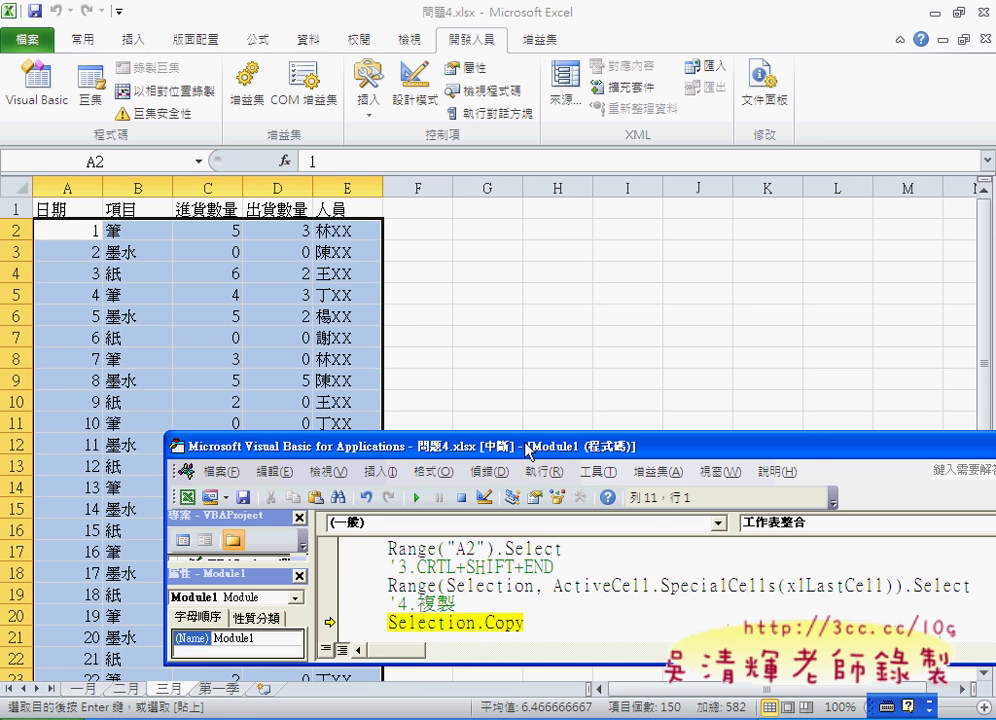
key("F8")
key("F8")
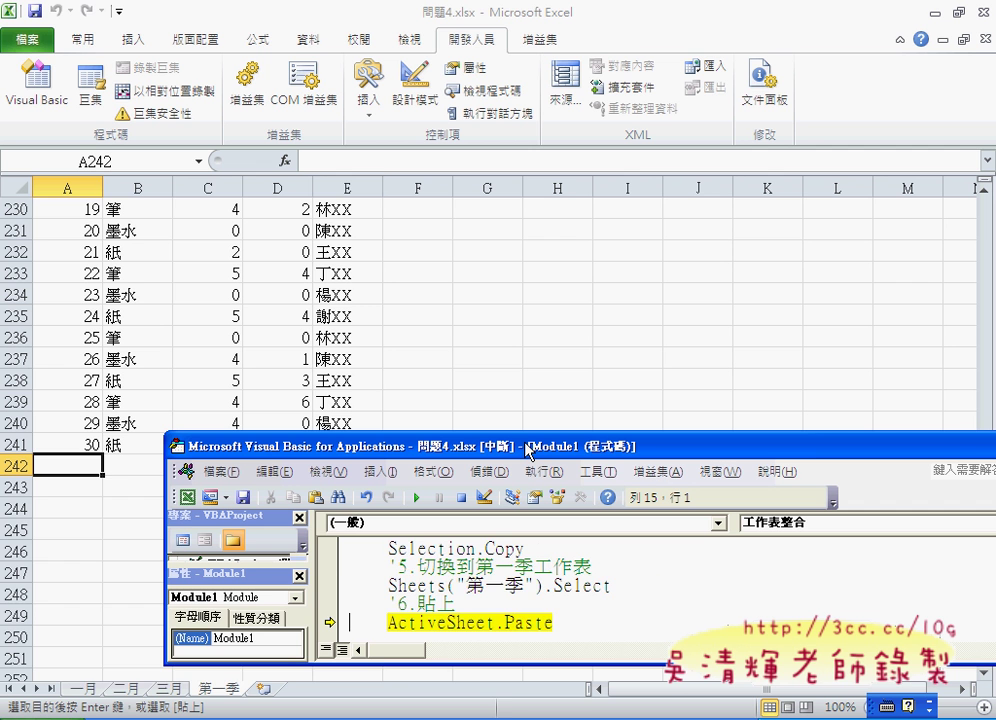
key("F8")
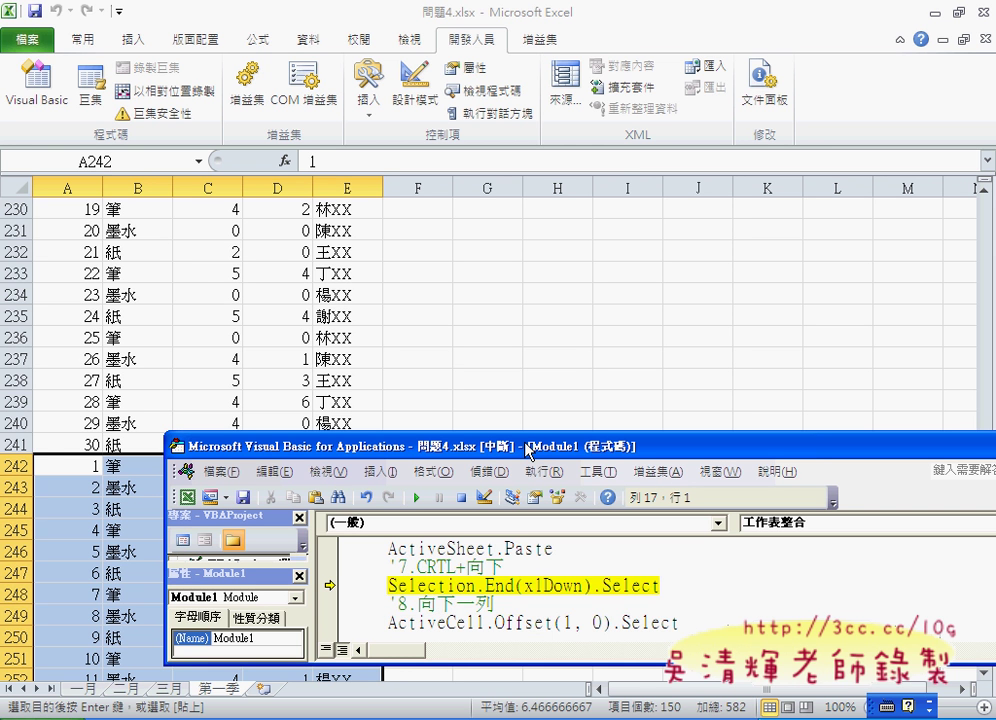
key("F8")
key("F8")
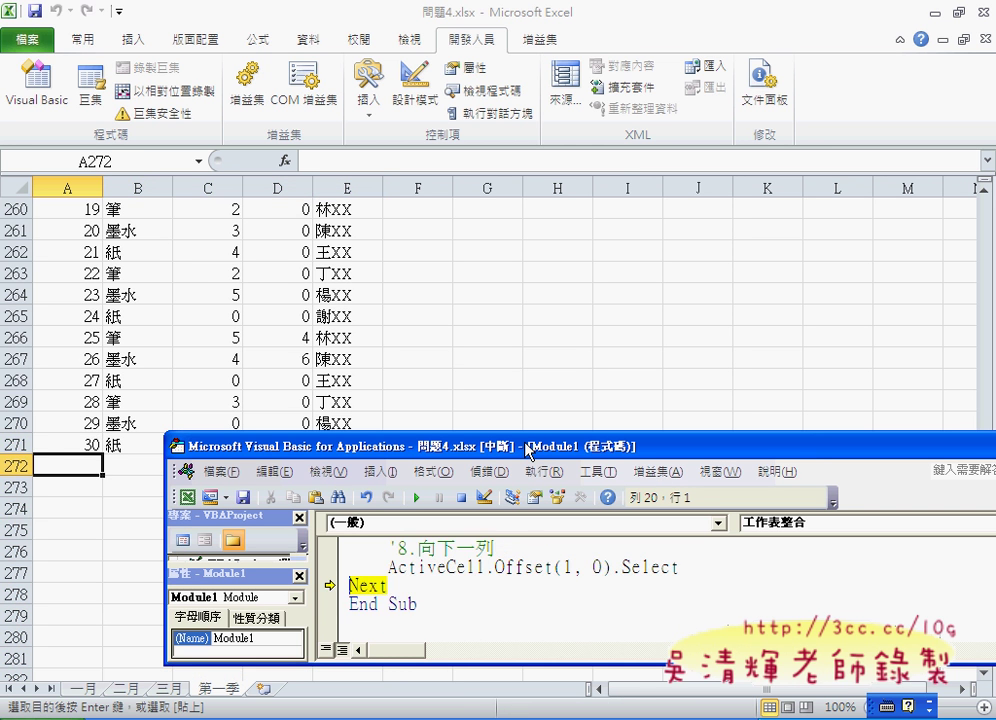
key("F8")
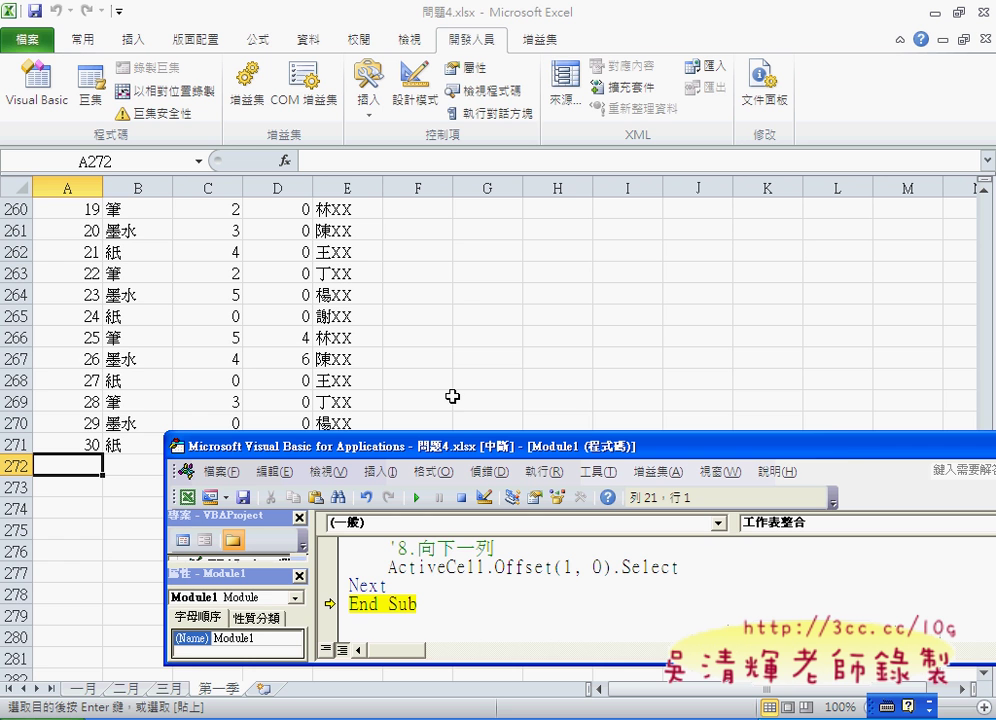
- Maximize the VBA editor and insert blank lines after the macro's Sub line
double_click(840, 445)
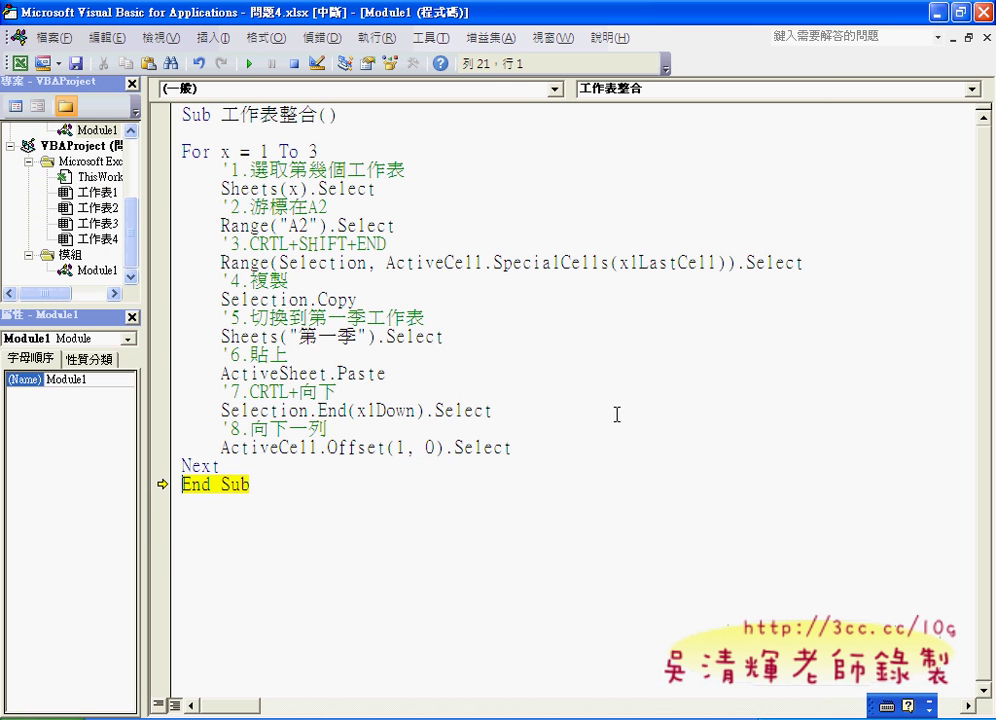
left_click(360, 116)
key("Return")
key("Return")
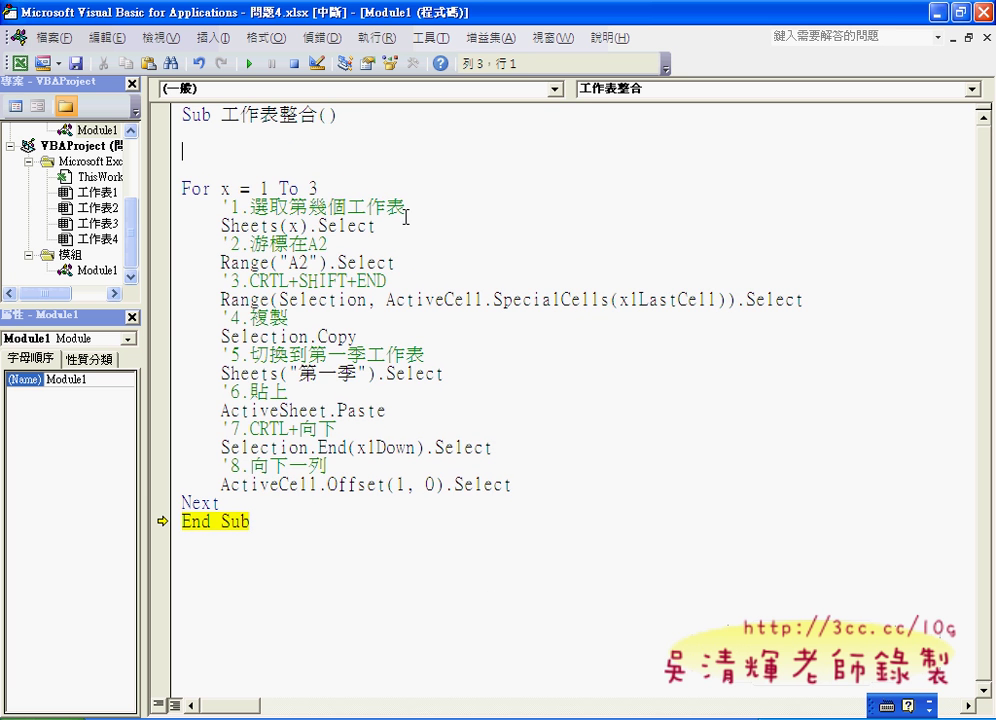
- Return to 問題4.xlsx and go back to the top of 第一季, selecting cell A2
left_click(500, 716)
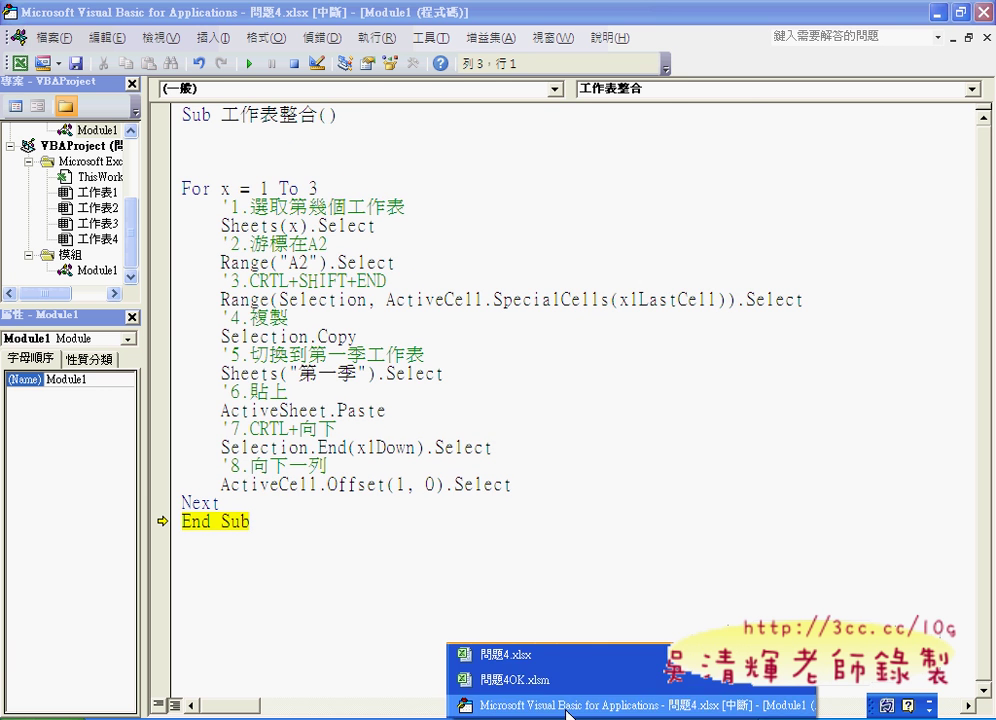
left_click(555, 655)
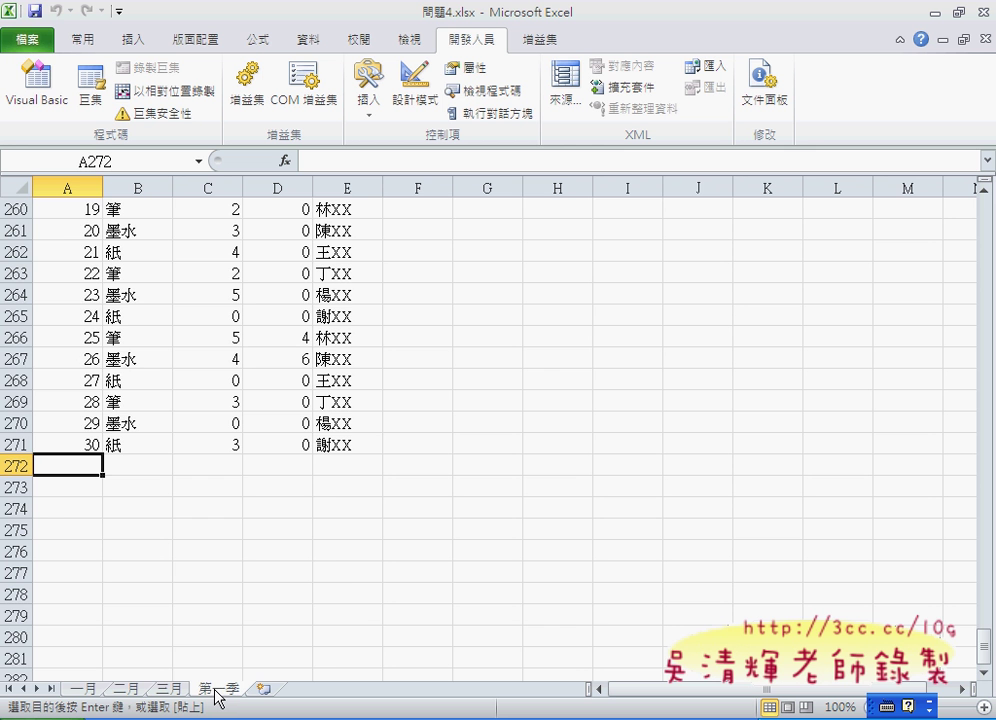
scroll(205, 636, "up", 6)
scroll(205, 636, "up", 10)
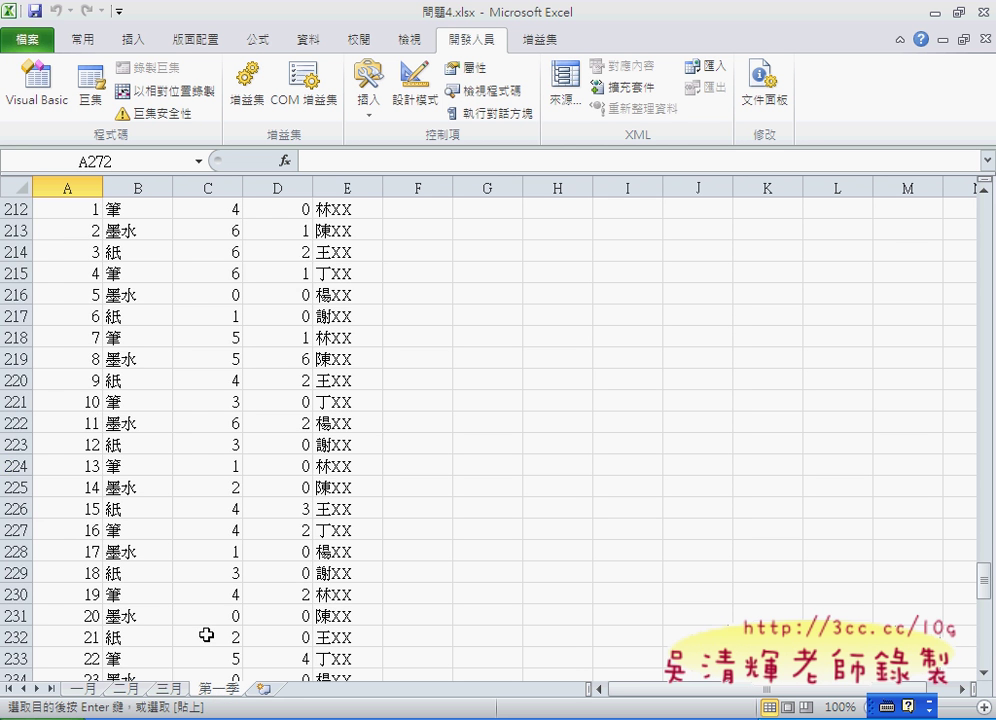
scroll(205, 636, "up", 15)
scroll(205, 636, "up", 1)
left_click_drag(985, 497, 985, 210)
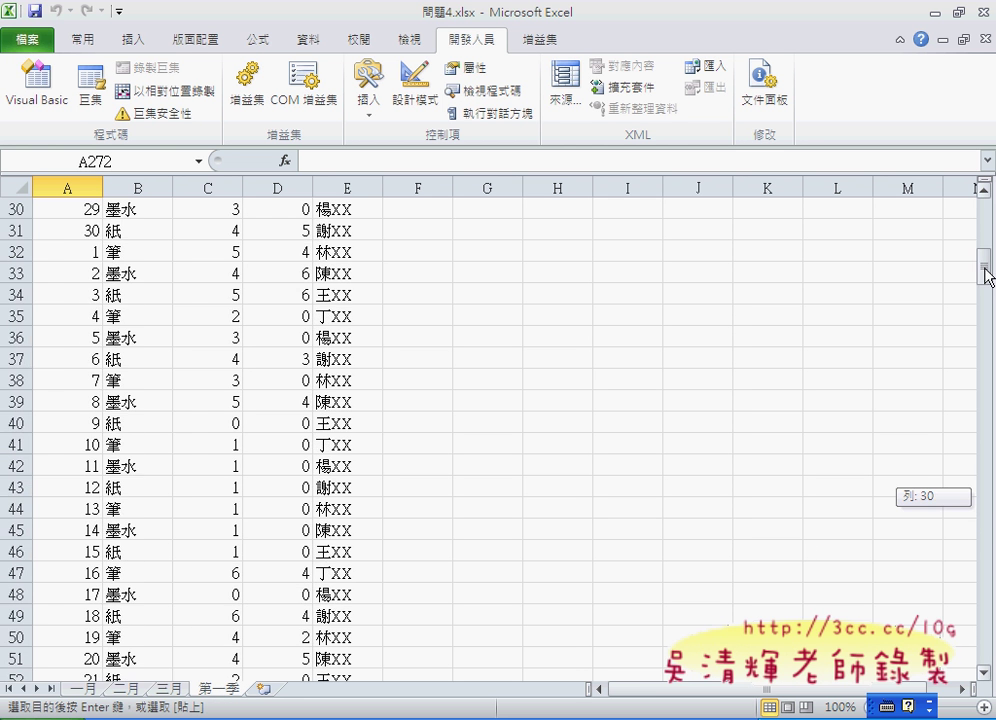
left_click(82, 229)
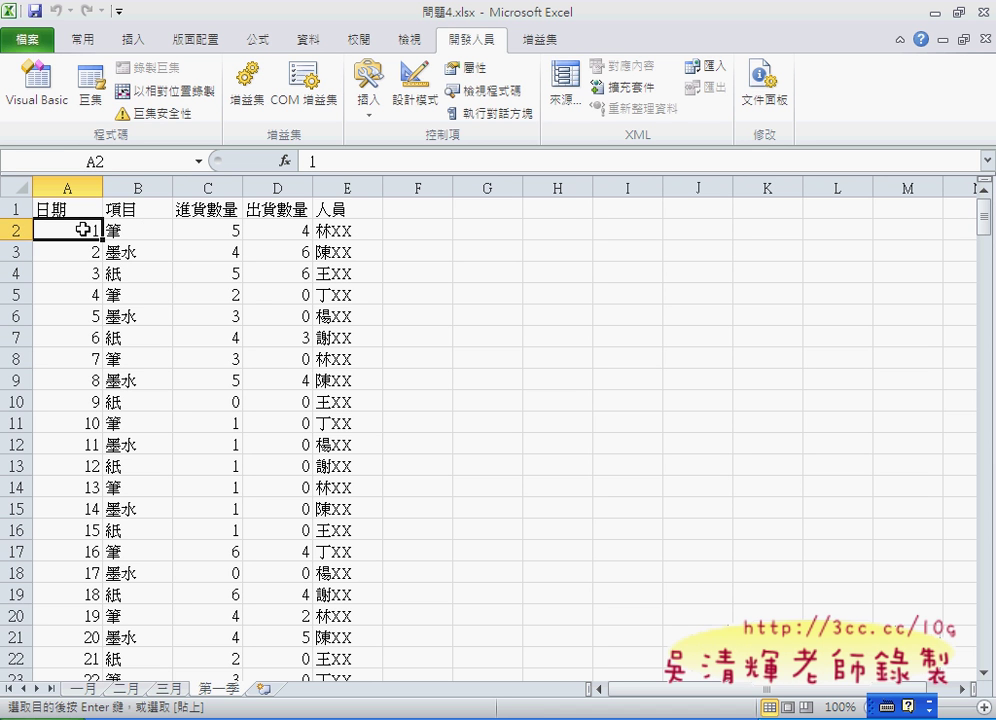